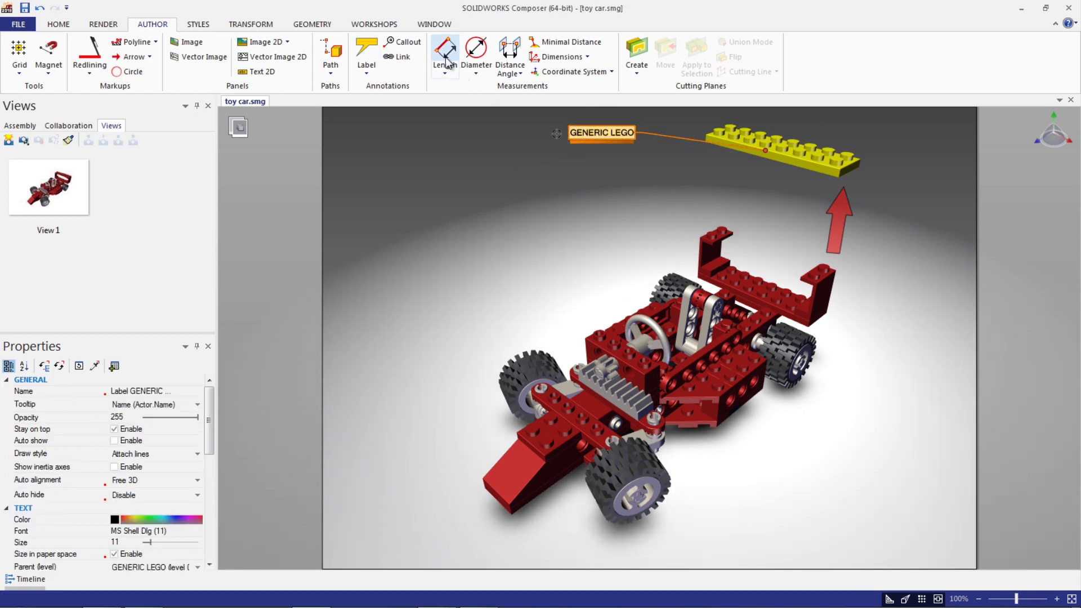
# Start measuring the length of the yellow brick's edge beside its GENERIC LEGO label
pyautogui.click(772, 161)
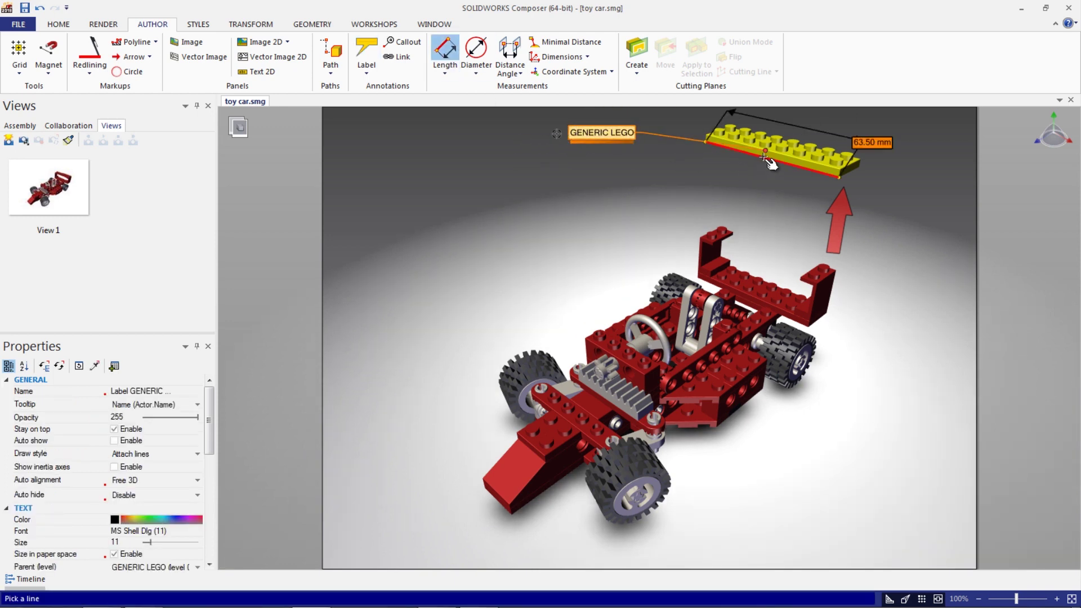
# Place the 63.50 mm brick dimension and capture a magnified 2D detail inset of the car
pyautogui.click(770, 203)
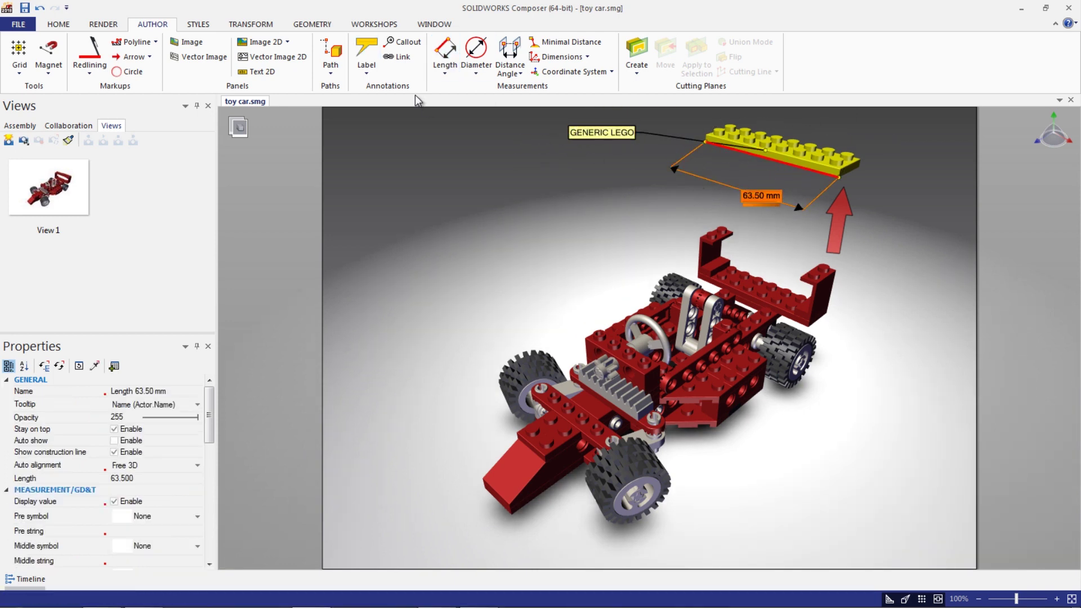
pyautogui.press('space')
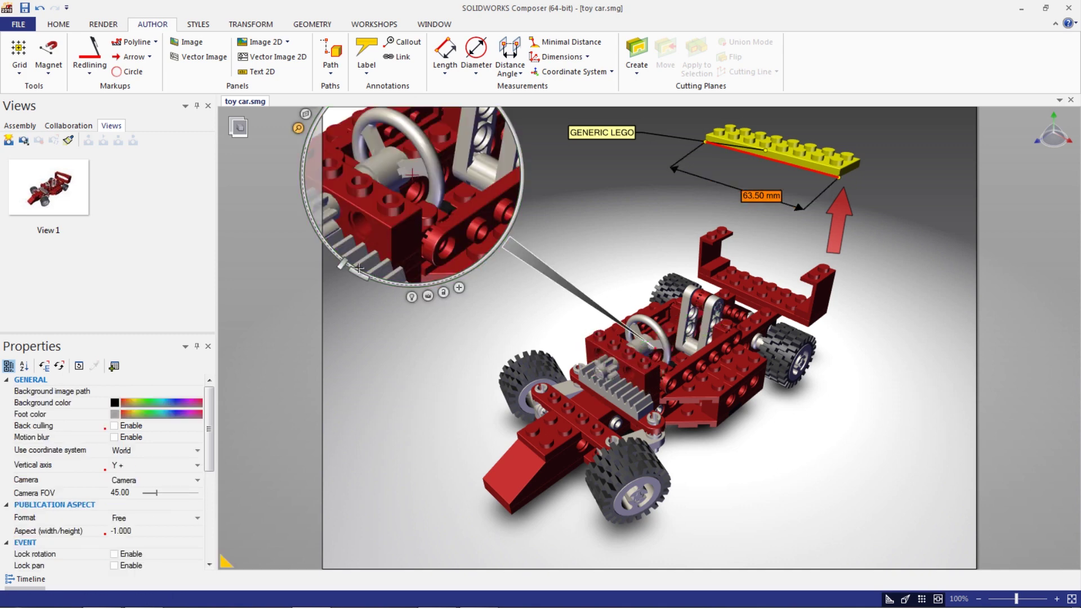
pyautogui.moveTo(329, 248); pyautogui.dragTo(550, 209)
pyautogui.moveTo(491, 358); pyautogui.dragTo(714, 240)
pyautogui.moveTo(549, 209); pyautogui.dragTo(514, 155)
pyautogui.click(461, 367)
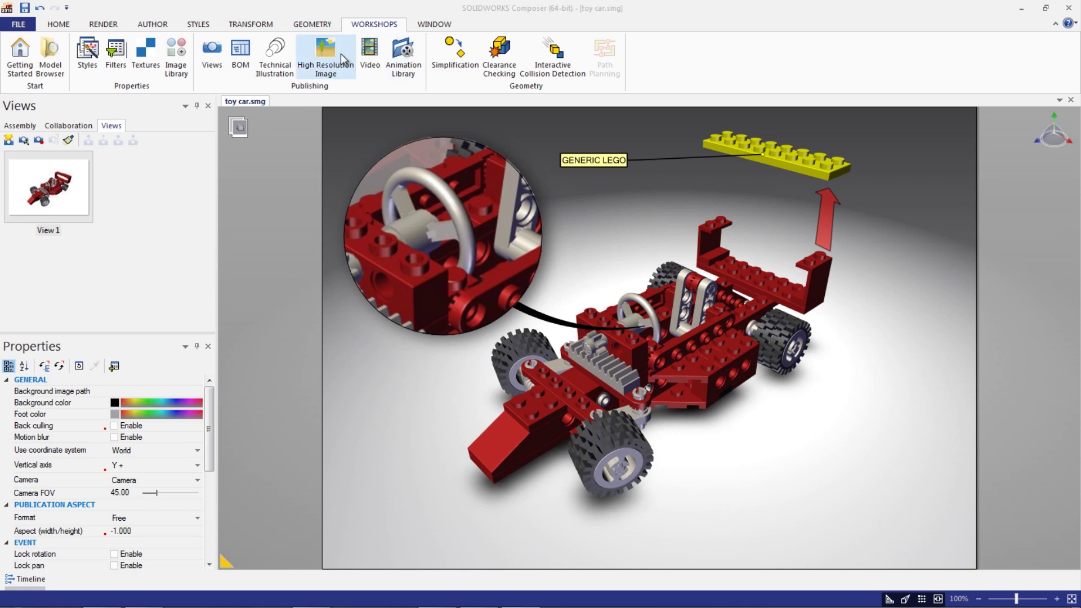
# Set High Resolution Image export to one image per view, removing the template's filename prefix
pyautogui.click(325, 56)
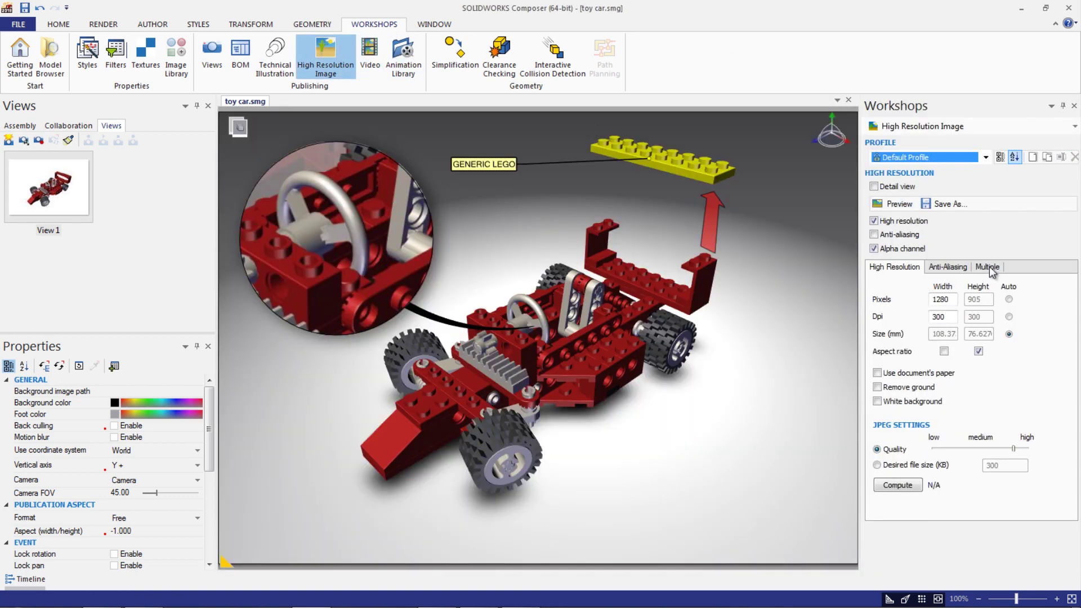
pyautogui.click(988, 267)
pyautogui.click(878, 480)
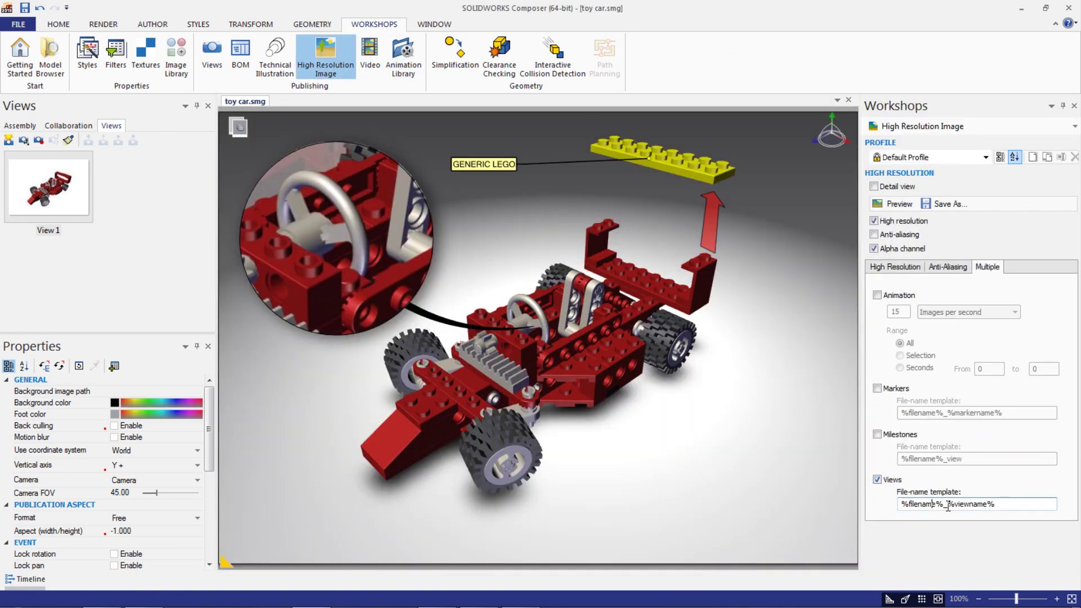
pyautogui.press('BackSpace')
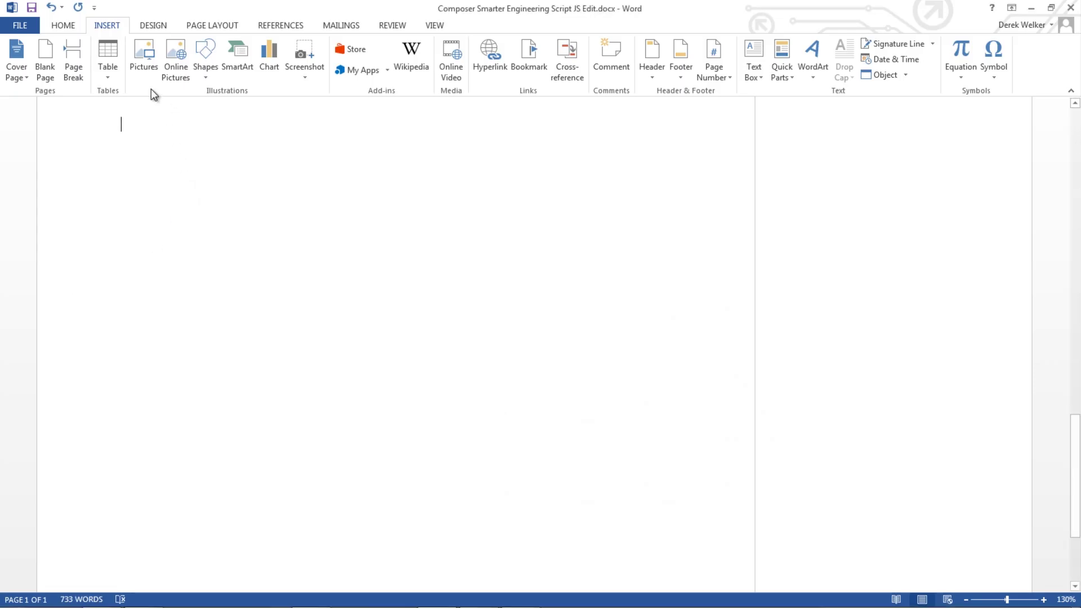
# Insert View 2.jpg into the Word document using Insert and Link
pyautogui.click(143, 72)
pyautogui.click(422, 177)
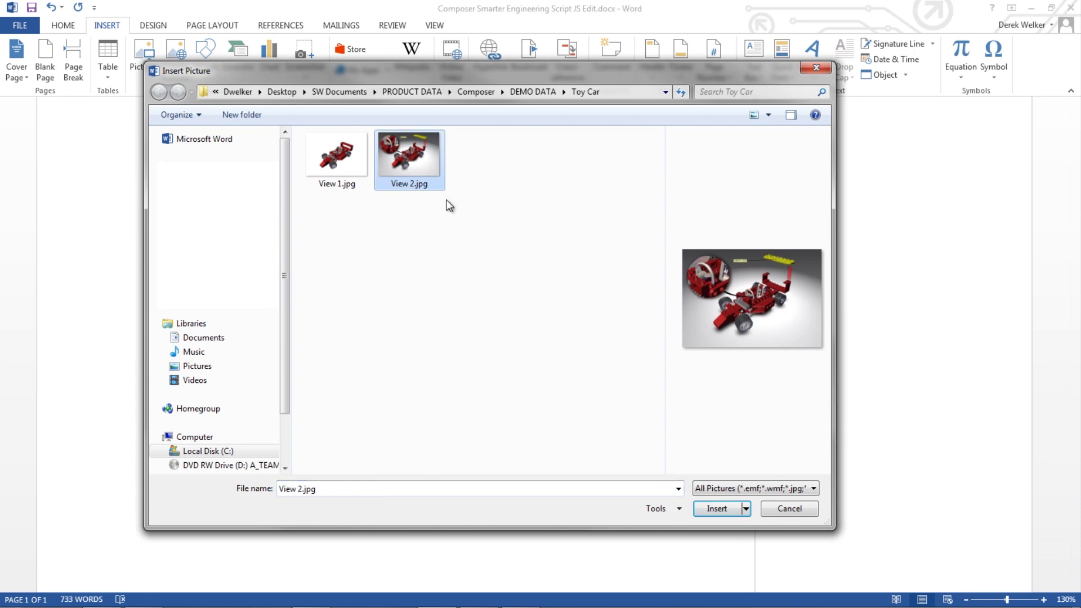
pyautogui.click(747, 509)
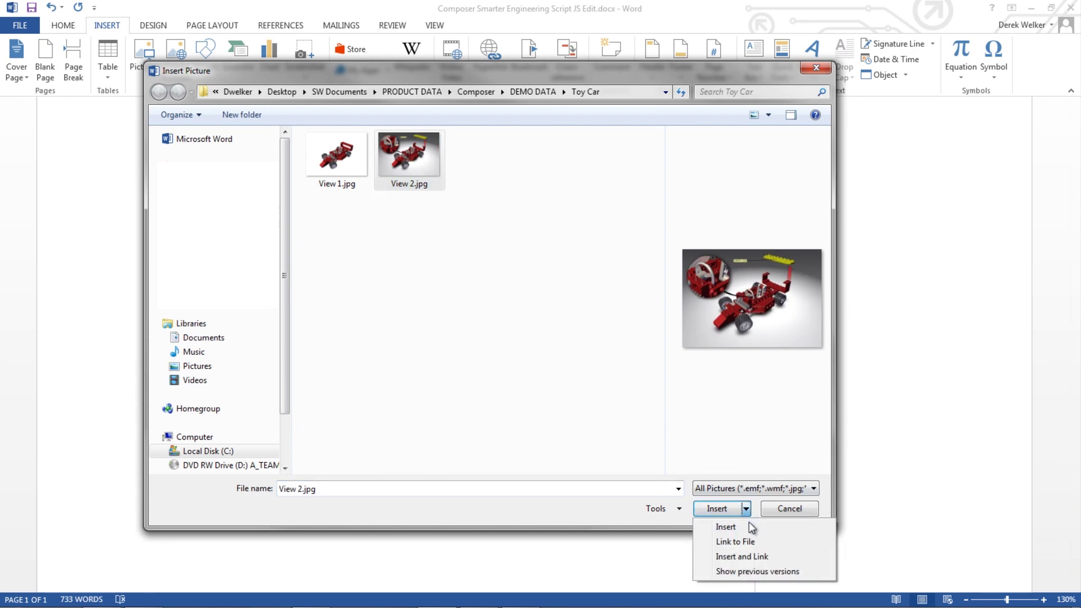
pyautogui.click(752, 558)
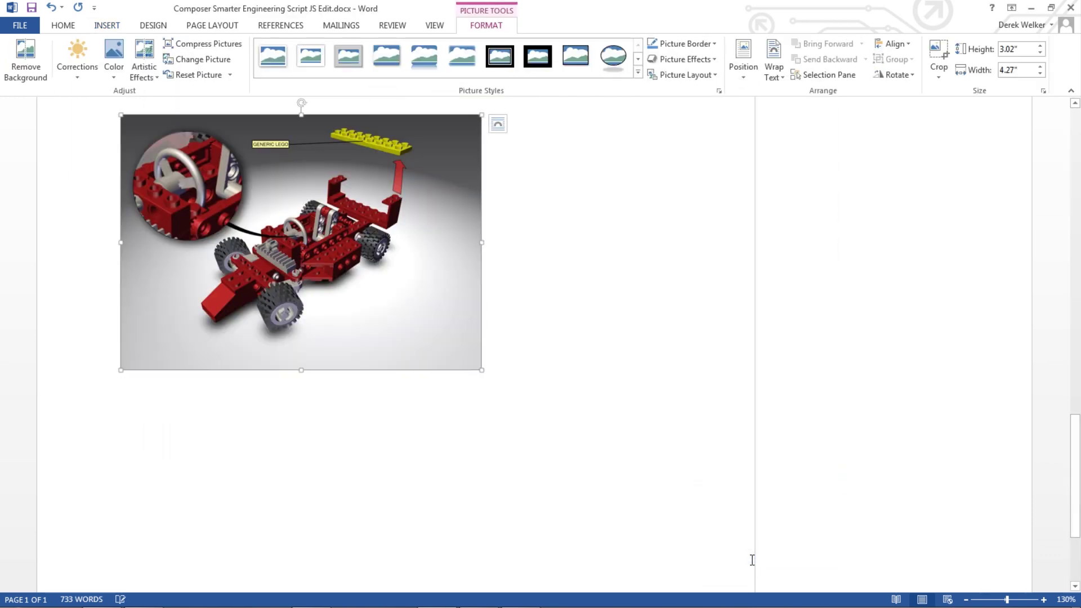
pyautogui.click(601, 439)
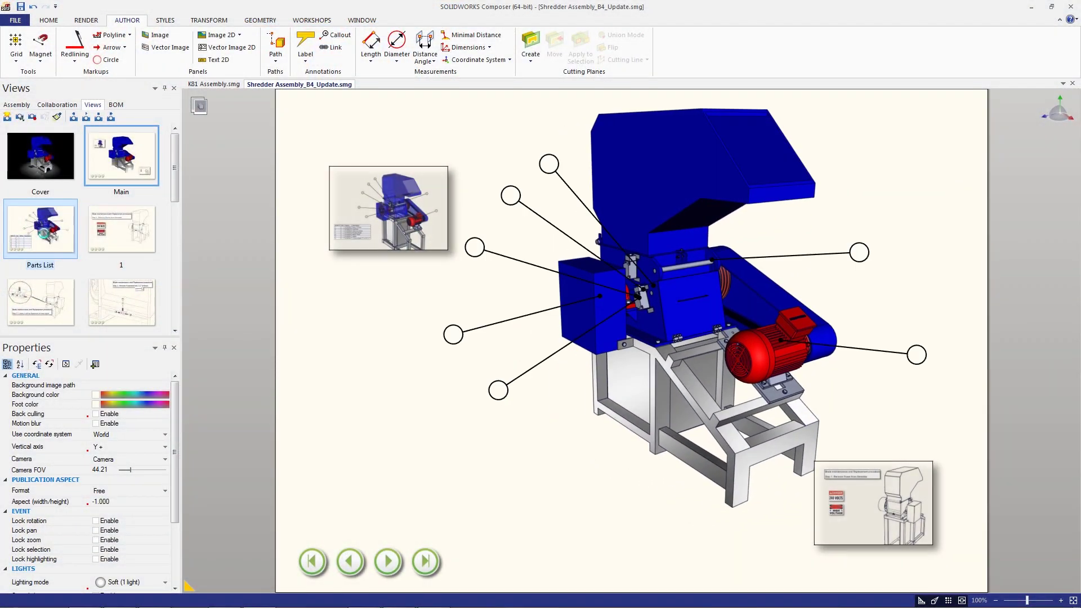
# Review the shredder's Parts List, view 1 and Main views
pyautogui.click(40, 228)
pyautogui.click(114, 234)
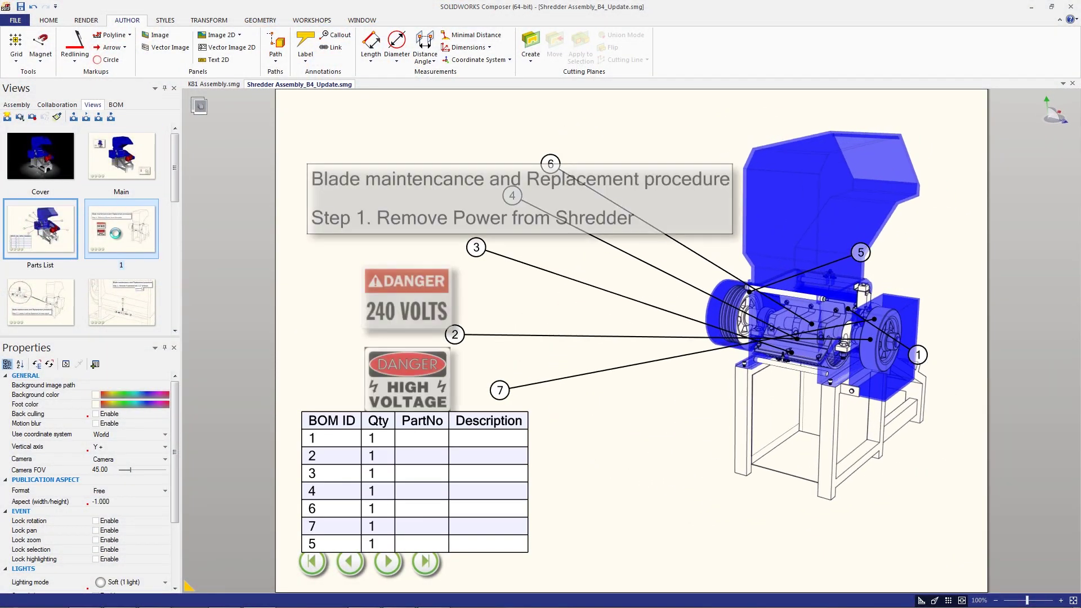
pyautogui.click(108, 169)
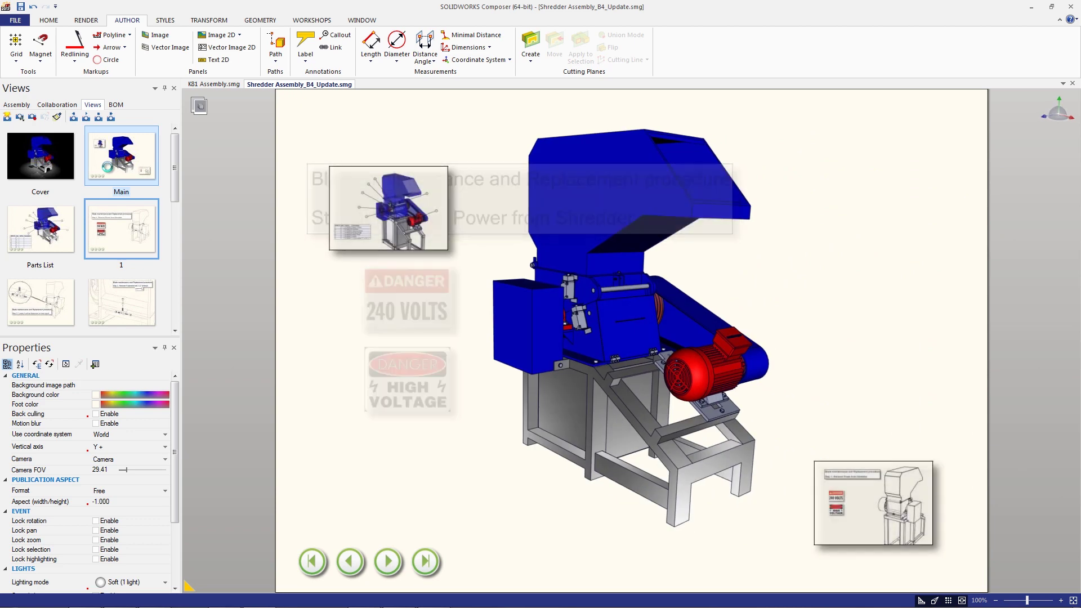
# Update the shredder model from the Shredder Assembly.SLDASM source file
pyautogui.click(16, 20)
pyautogui.moveTo(36, 86)
pyautogui.click(186, 56)
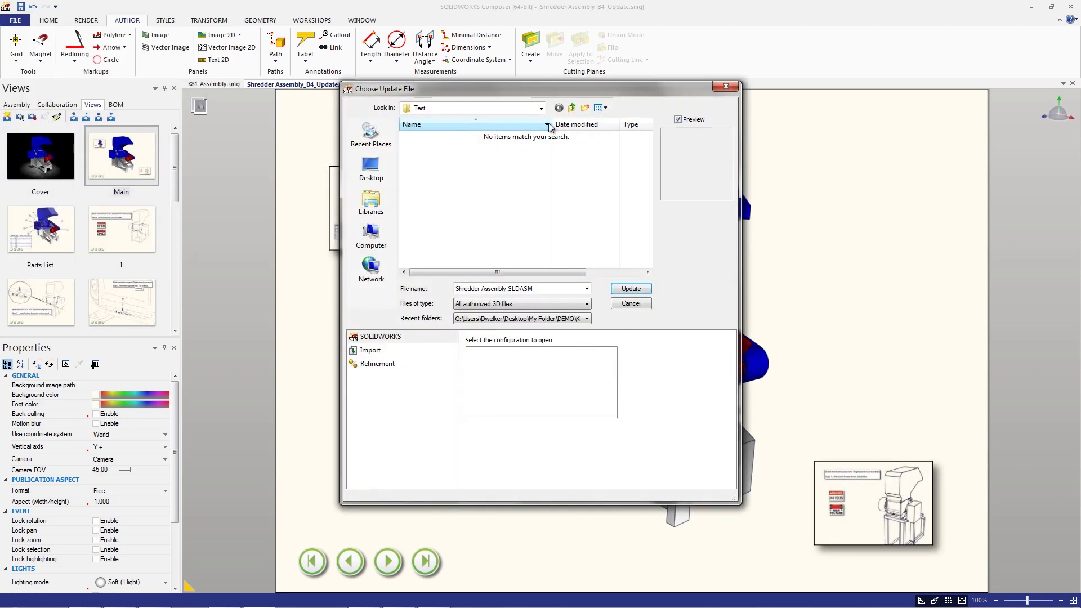
pyautogui.click(636, 288)
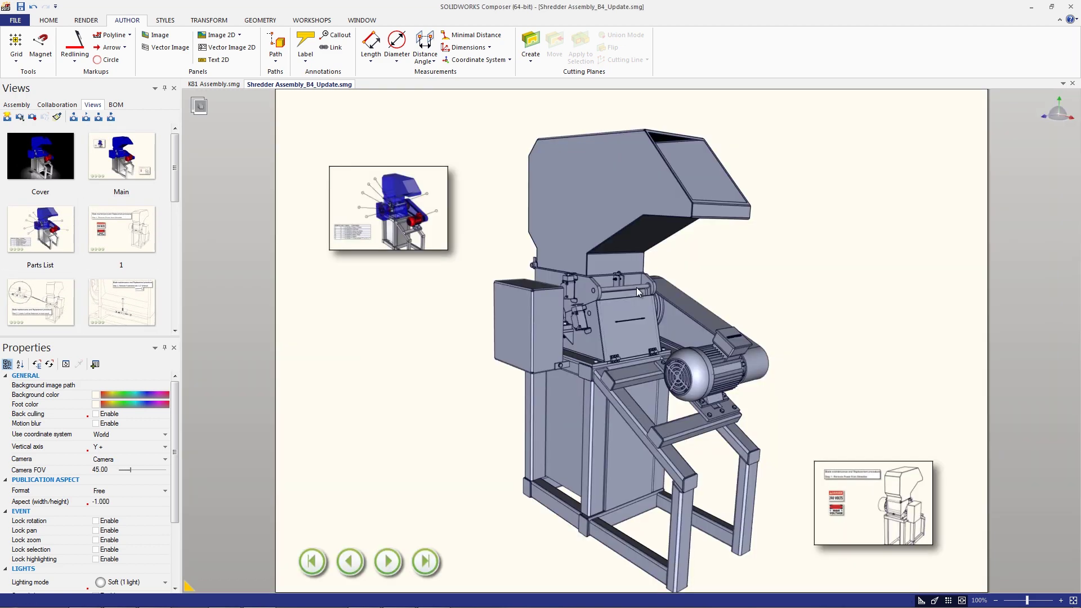
# Return to Main view discarding changes, then show the Parts List, Step 1 and Cover views
pyautogui.click(123, 159)
pyautogui.click(561, 330)
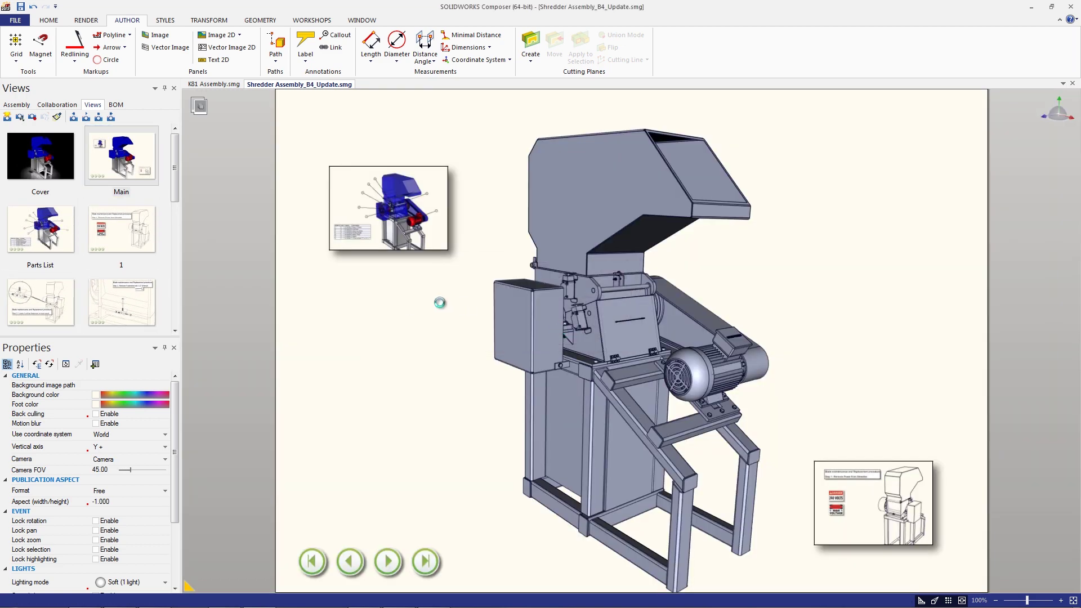
pyautogui.click(47, 238)
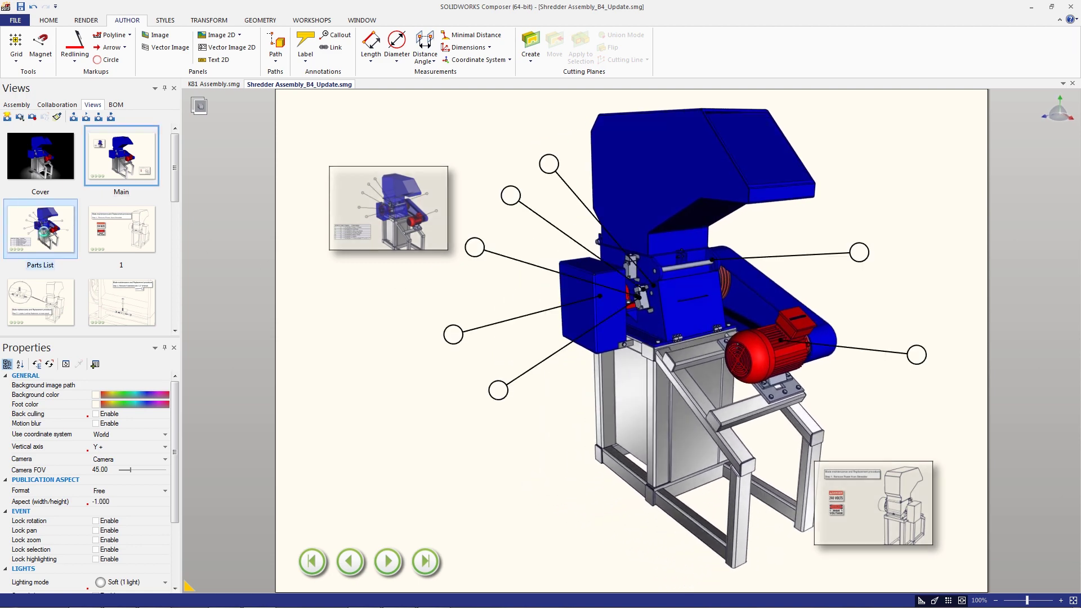
pyautogui.click(123, 232)
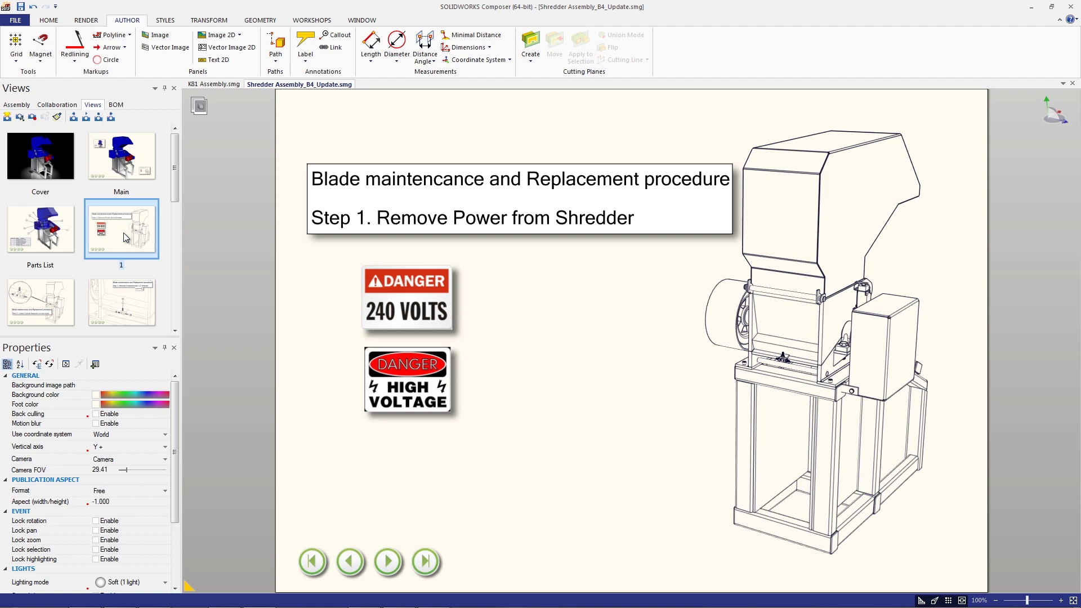
pyautogui.click(52, 174)
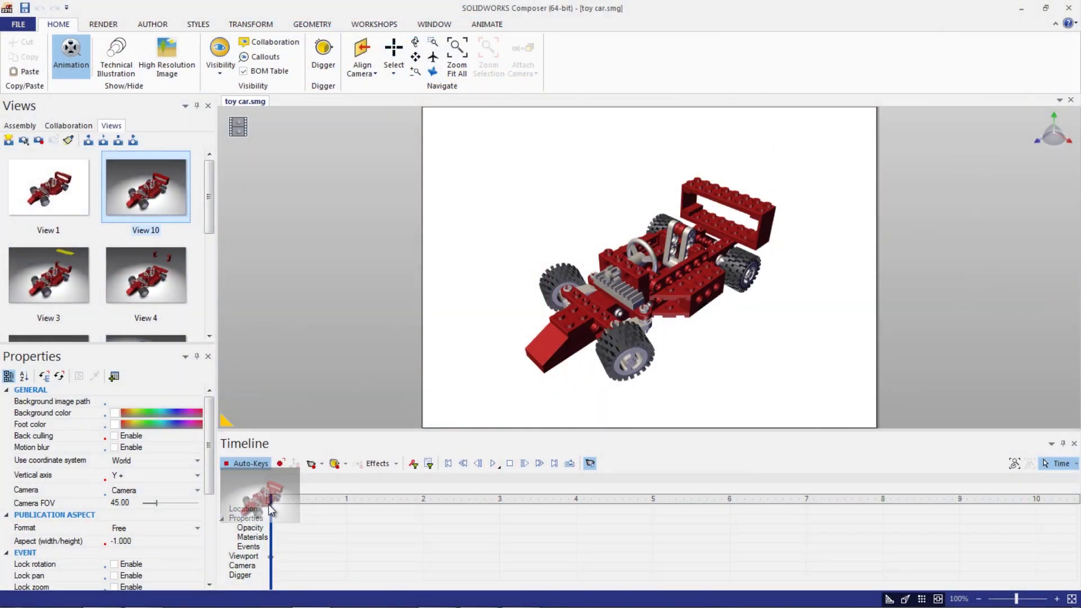
# Add View 3 through View 9 as keys on the animation timeline
pyautogui.moveTo(299, 541); pyautogui.dragTo(350, 506)
pyautogui.moveTo(146, 275); pyautogui.dragTo(423, 507)
pyautogui.scroll(-3, 147, 253)
pyautogui.moveTo(49, 267); pyautogui.dragTo(499, 509)
pyautogui.moveTo(146, 268); pyautogui.dragTo(577, 510)
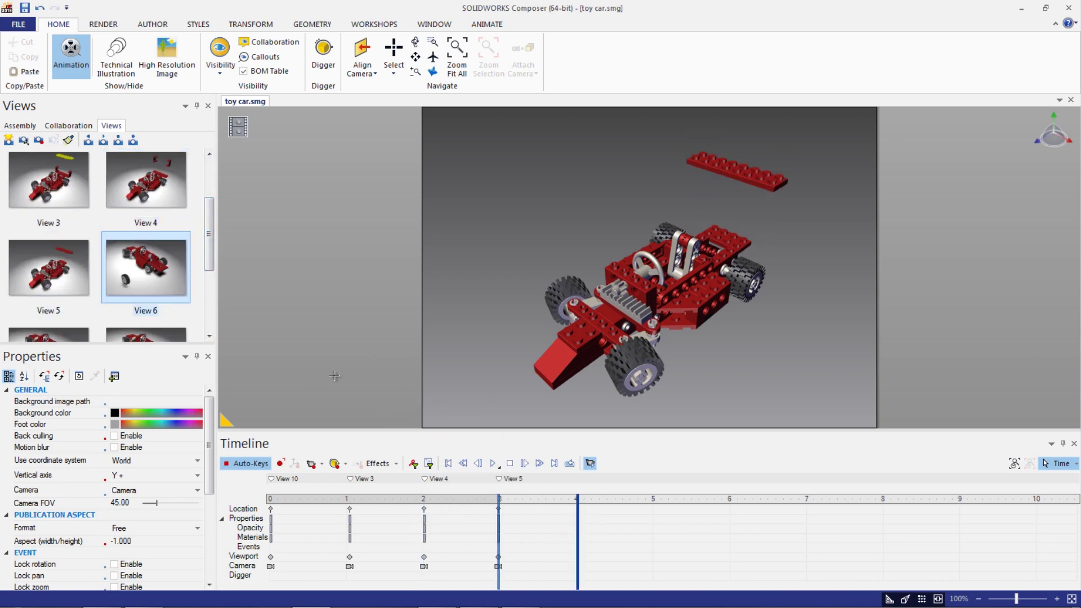
pyautogui.scroll(-3, 147, 253)
pyautogui.moveTo(48, 203); pyautogui.dragTo(653, 510)
pyautogui.moveTo(146, 203); pyautogui.dragTo(727, 510)
pyautogui.moveTo(49, 291); pyautogui.dragTo(803, 509)
# Rewind and play the toy car animation, then jump to about 3.5 seconds
pyautogui.click(288, 500)
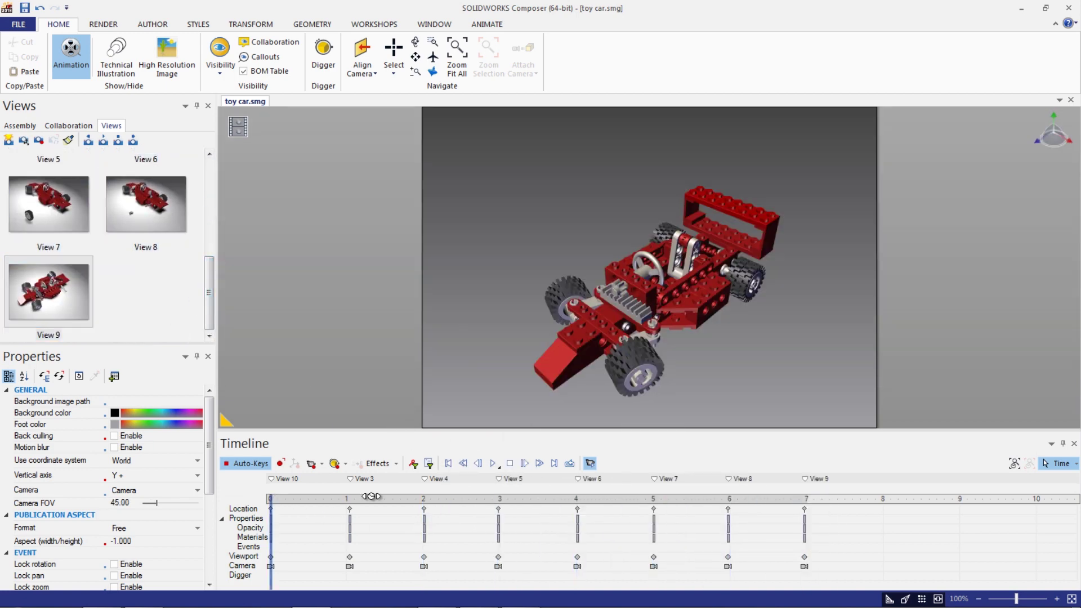
pyautogui.click(494, 463)
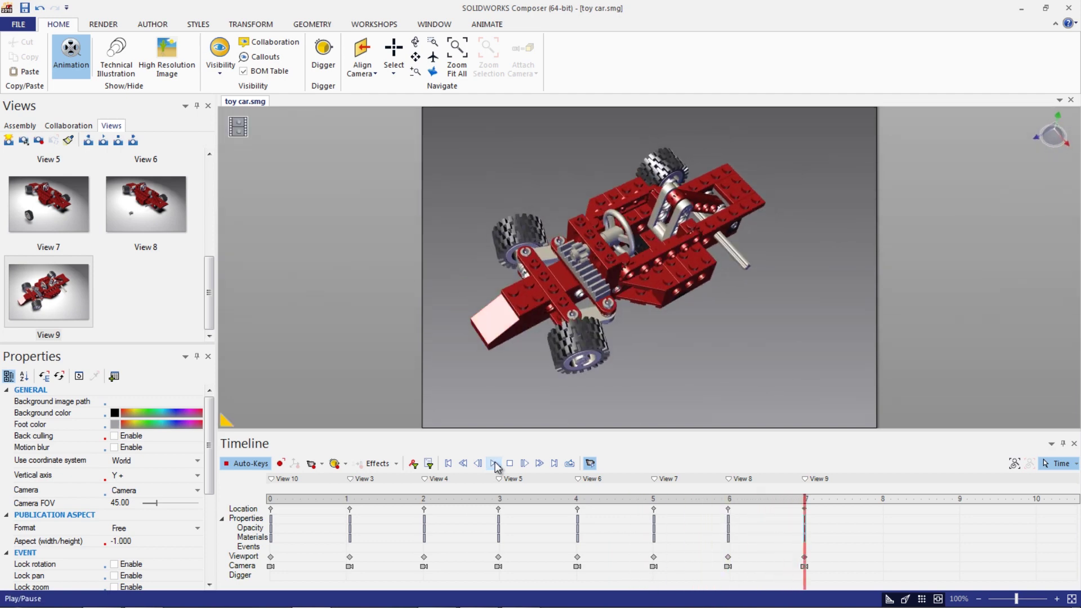
pyautogui.click(541, 495)
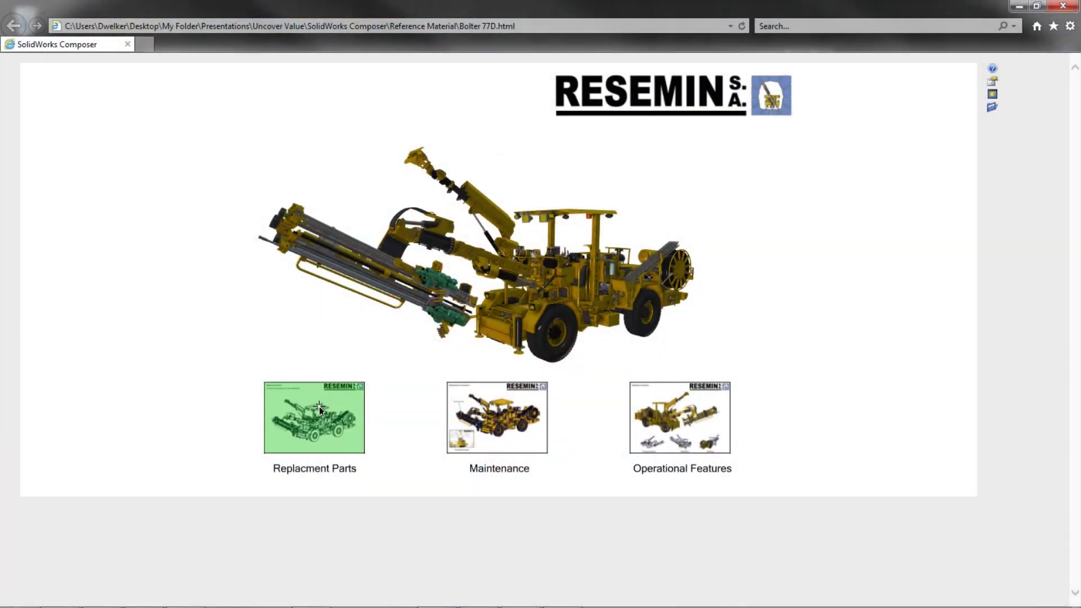
# Open Replacement Parts, zoom into the drill boom and select the drill rotating head, part 2
pyautogui.click(319, 408)
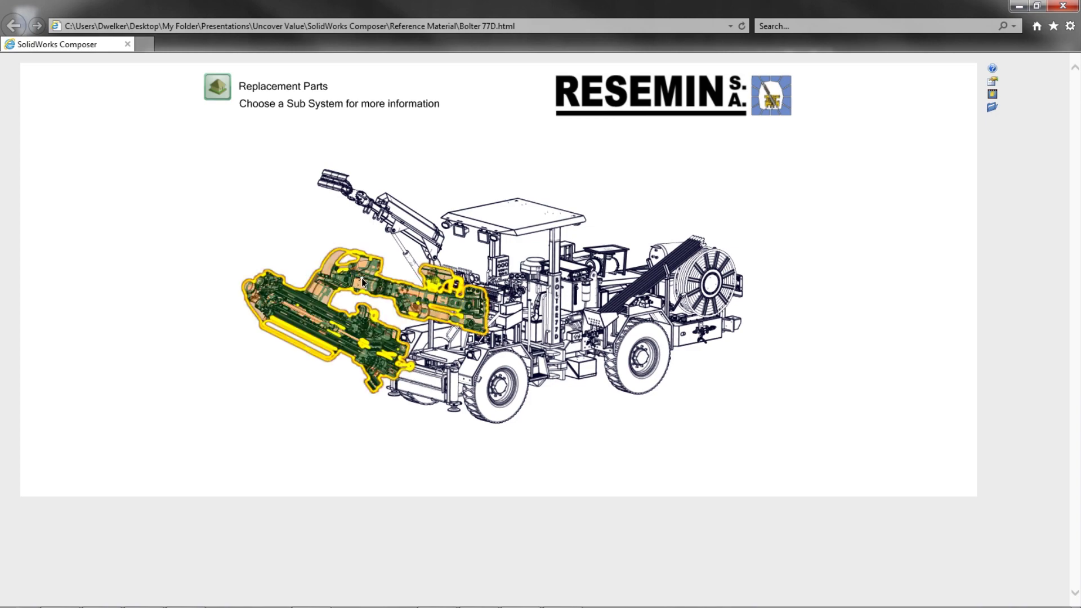
pyautogui.click(361, 278)
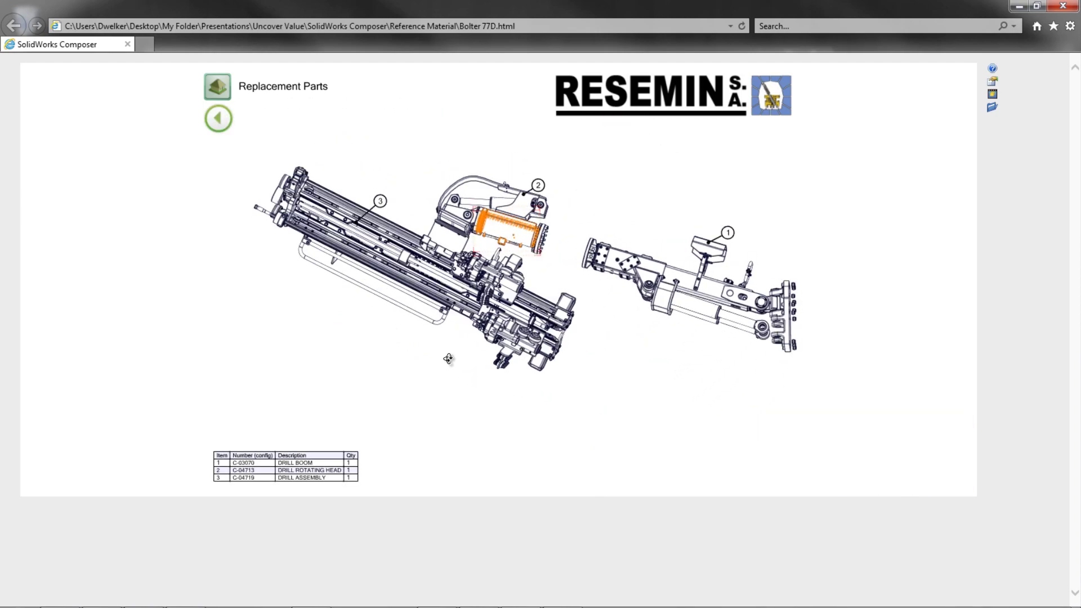
pyautogui.click(318, 467)
# Explode the drill rotating head into its parts and switch to the drill head replacement procedure
pyautogui.click(319, 462)
pyautogui.click(428, 405)
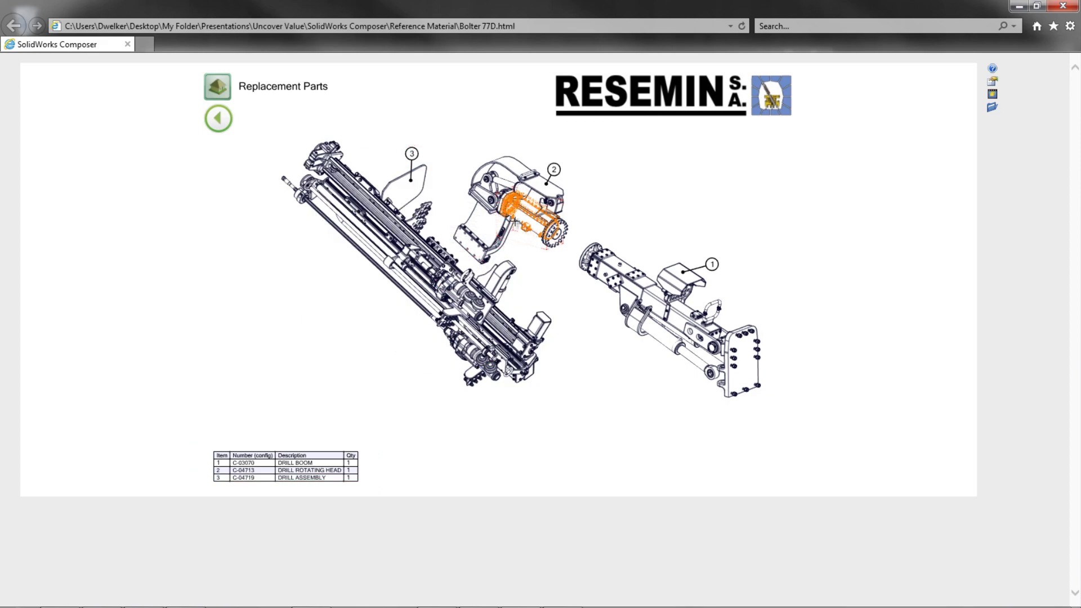
pyautogui.click(486, 220)
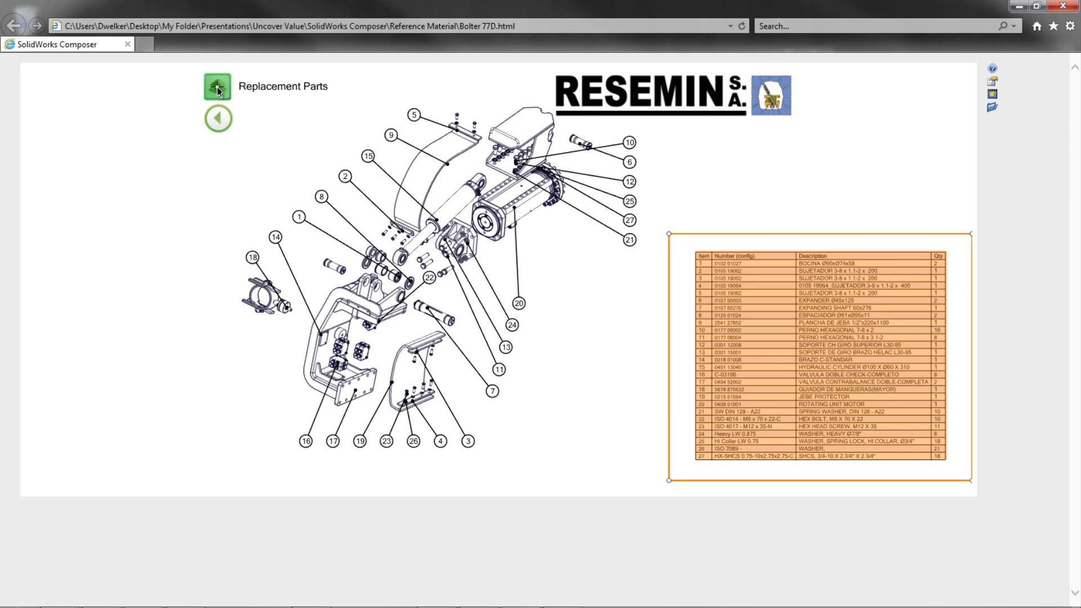
pyautogui.click(218, 86)
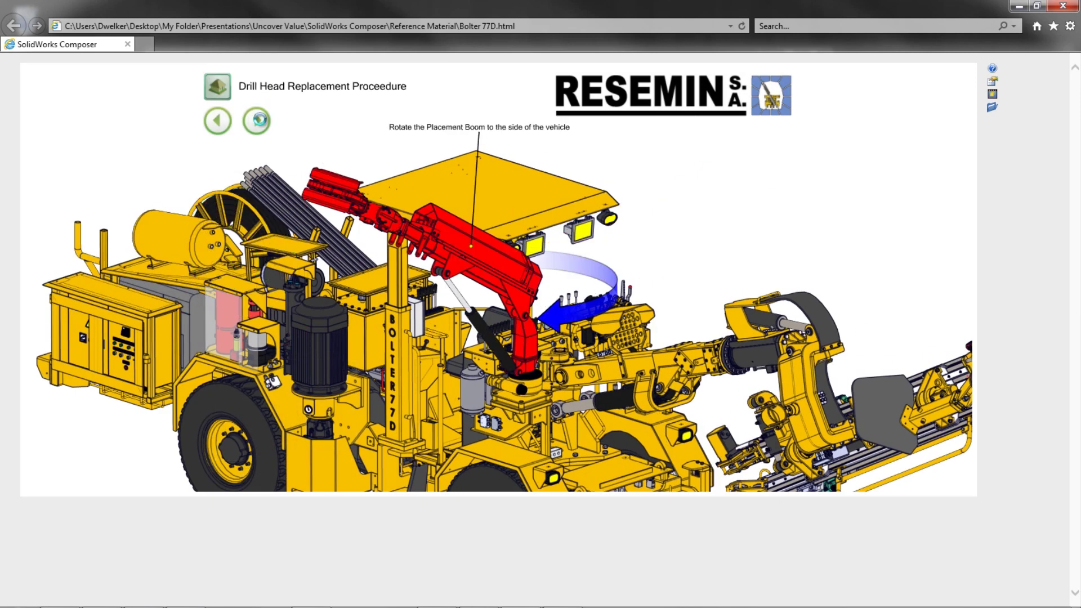
# Advance from lowering the Placement Boom through six steps to 'Remove Expander Pins'
pyautogui.click(259, 119)
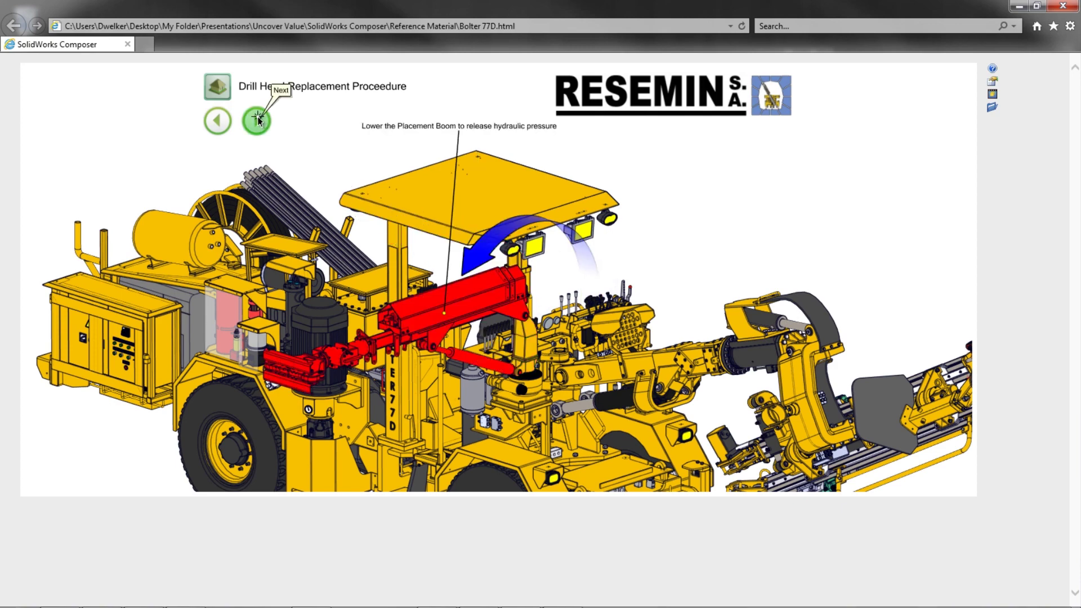
pyautogui.click(257, 120)
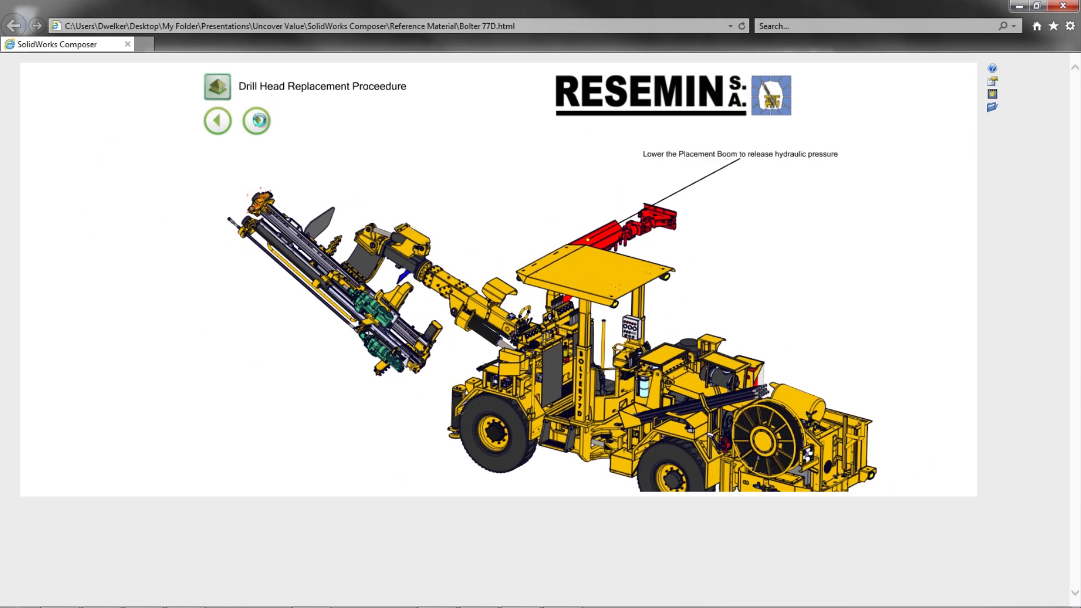
pyautogui.click(258, 120)
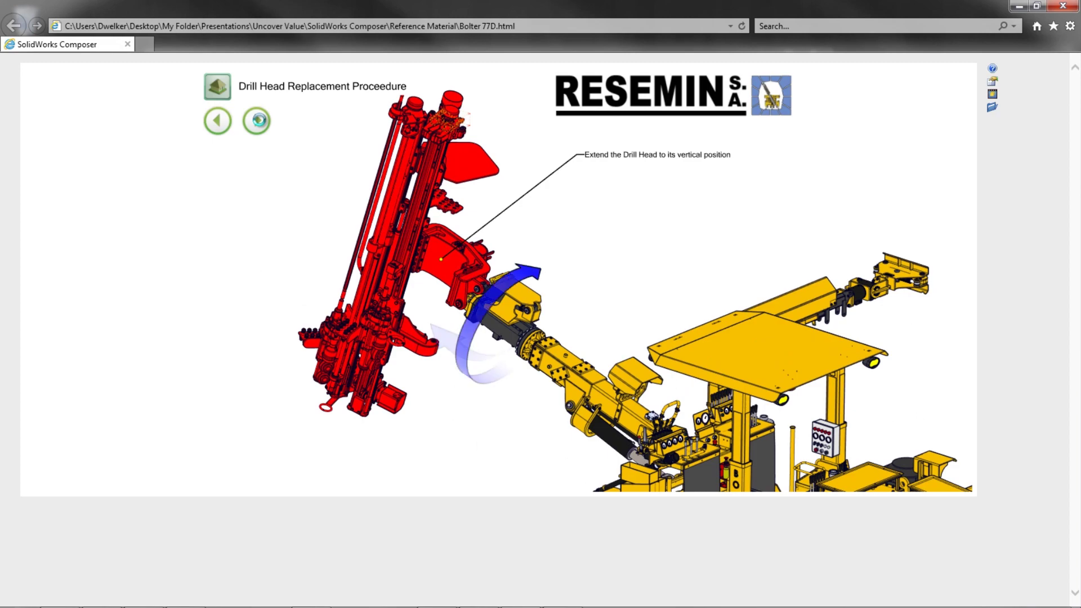
pyautogui.click(258, 119)
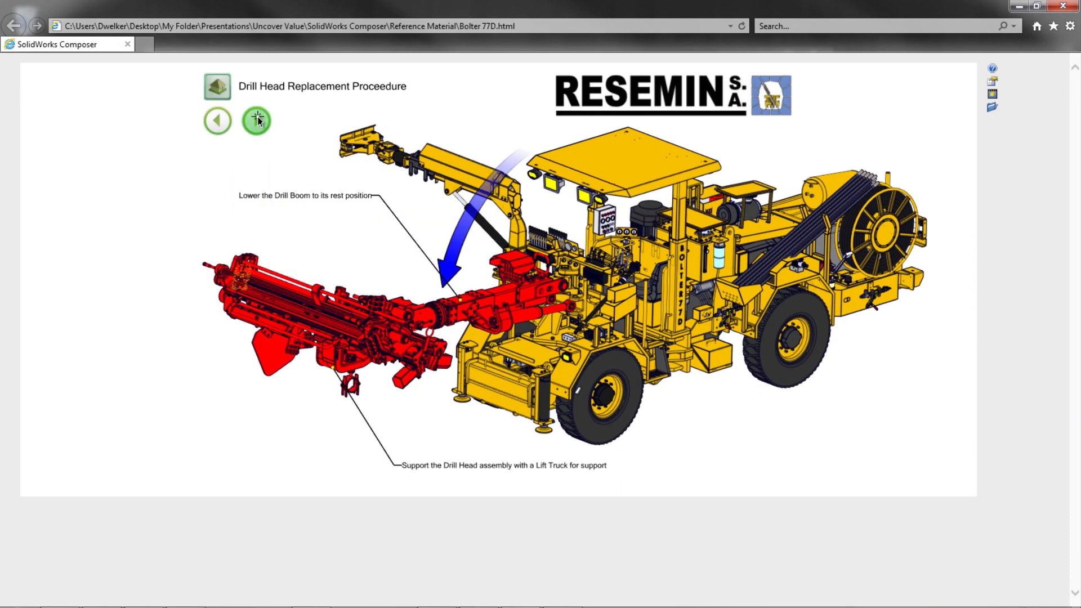
pyautogui.click(257, 120)
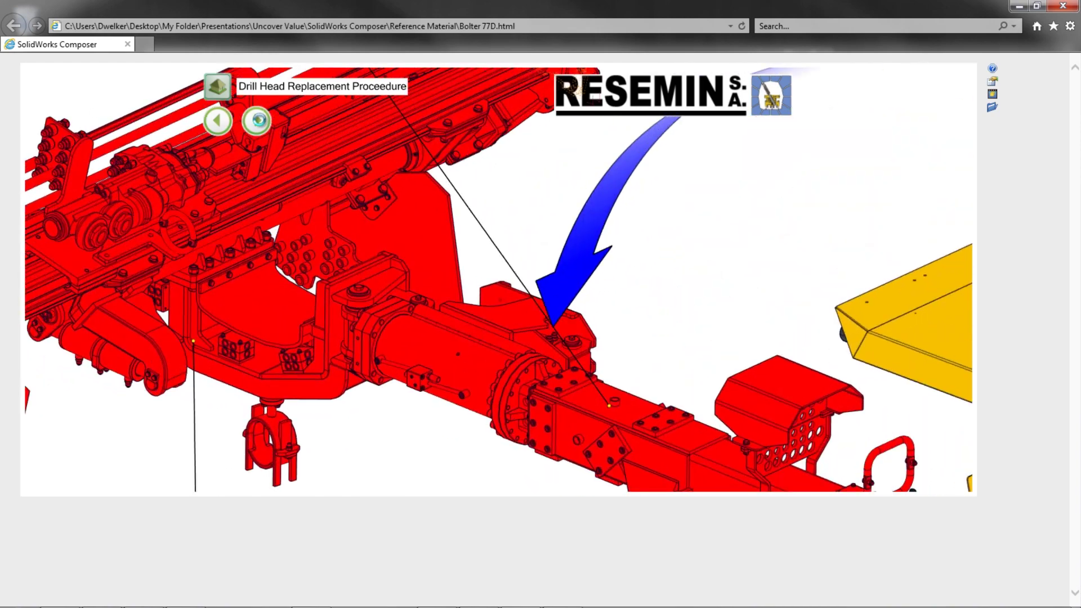
pyautogui.click(258, 120)
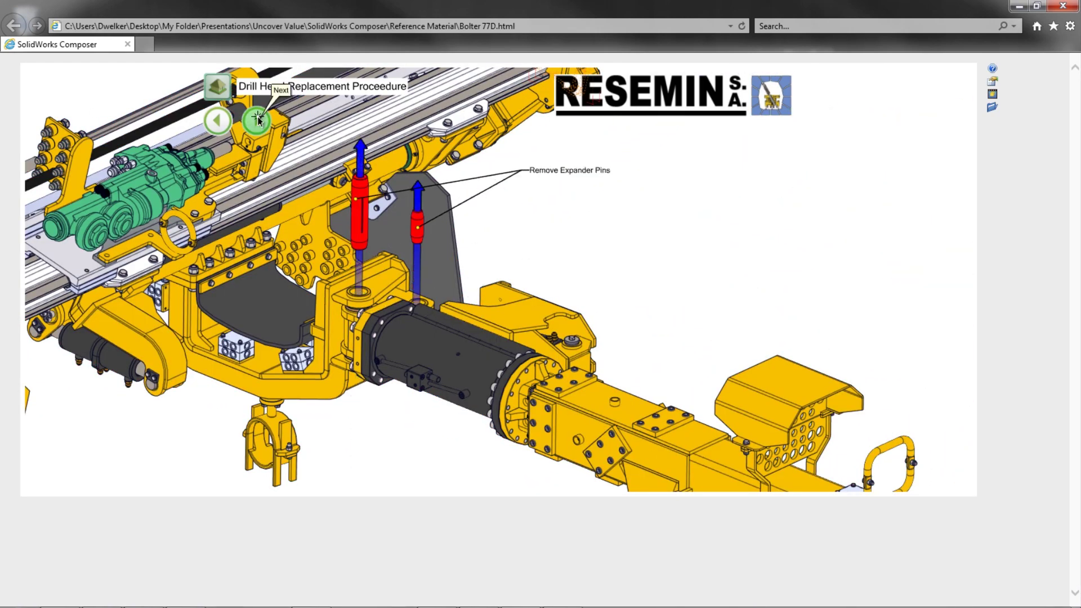